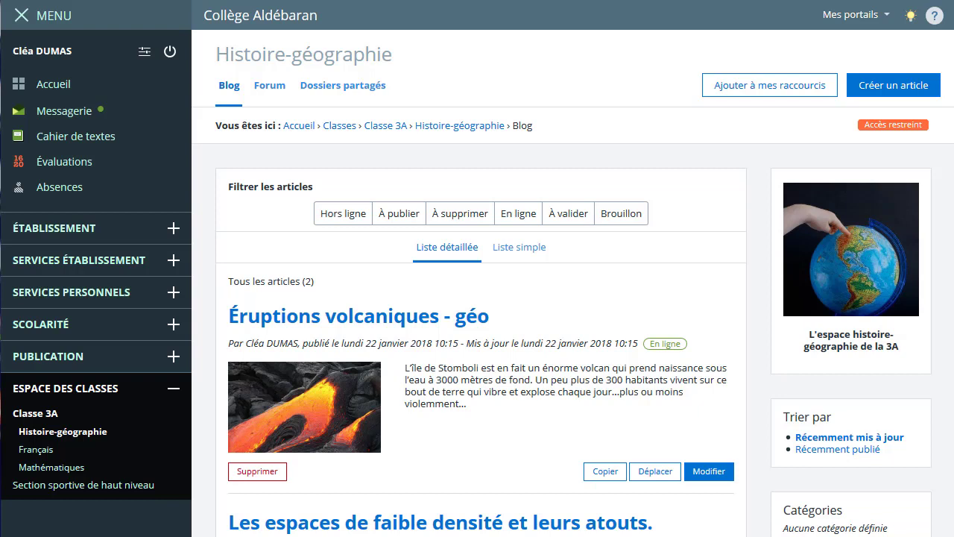
Step: Look through the articles and side boxes of class 3A's Histoire-géographie blog
{"action": "scroll", "coordinate": [573, 299], "scroll_direction": "down", "scroll_amount": 1}
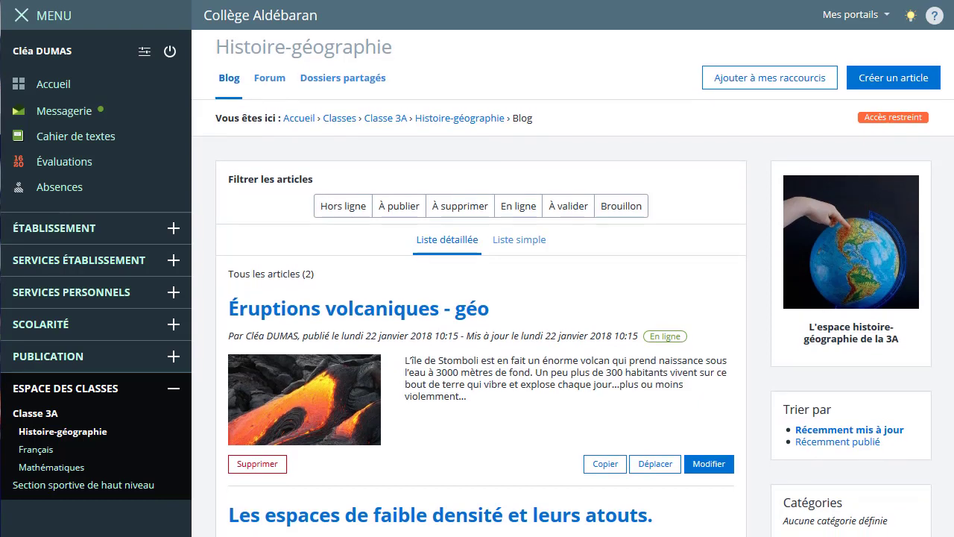
{"action": "scroll", "coordinate": [572, 299], "scroll_direction": "down", "scroll_amount": 2}
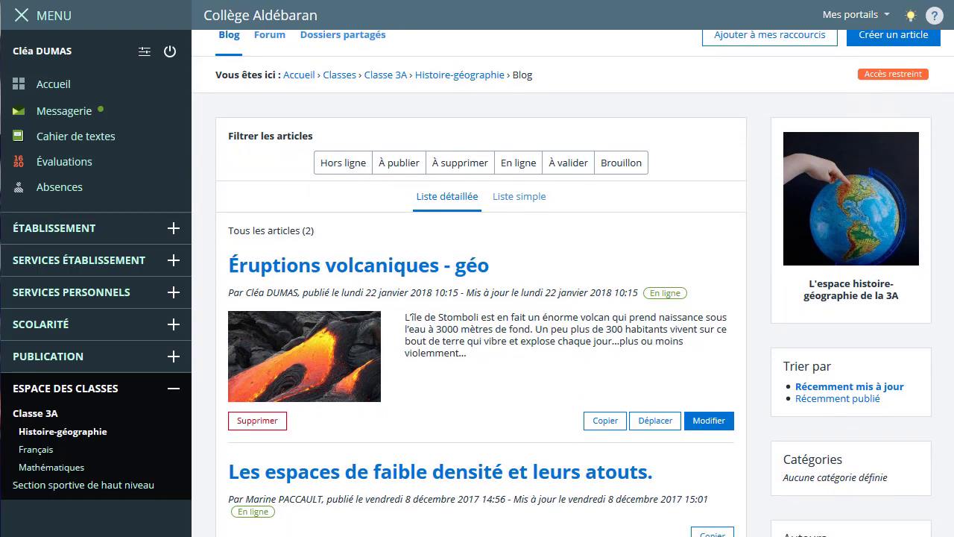
{"action": "scroll", "coordinate": [572, 299], "scroll_direction": "down", "scroll_amount": 2}
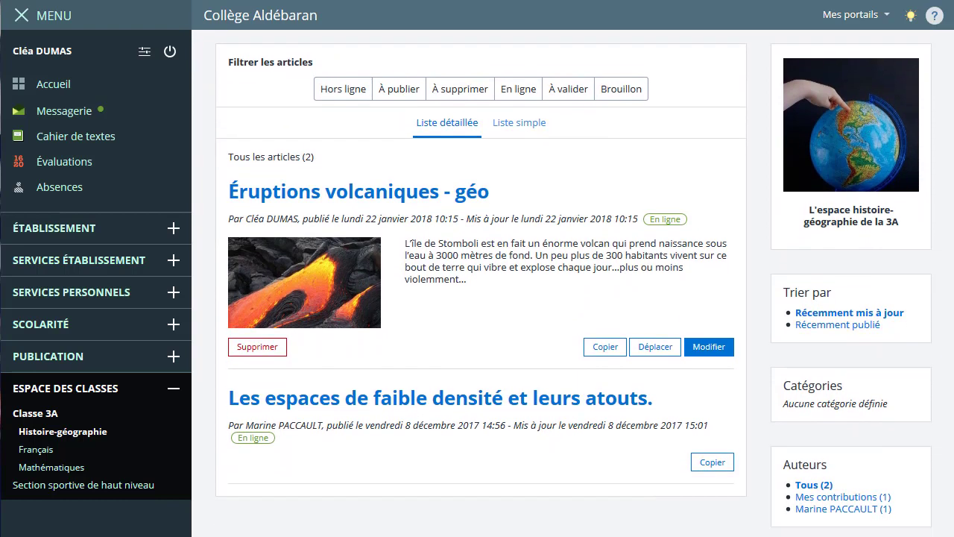
{"action": "scroll", "coordinate": [573, 298], "scroll_direction": "up", "scroll_amount": 3}
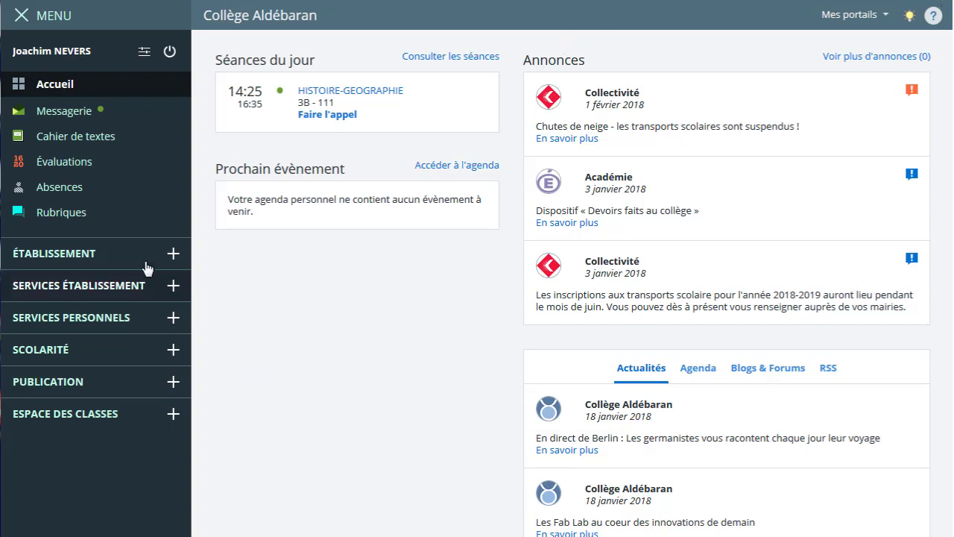
Step: Open the rubric management list and expand the Classes rubric to review its class sub-rubrics
{"action": "left_click", "coordinate": [103, 219]}
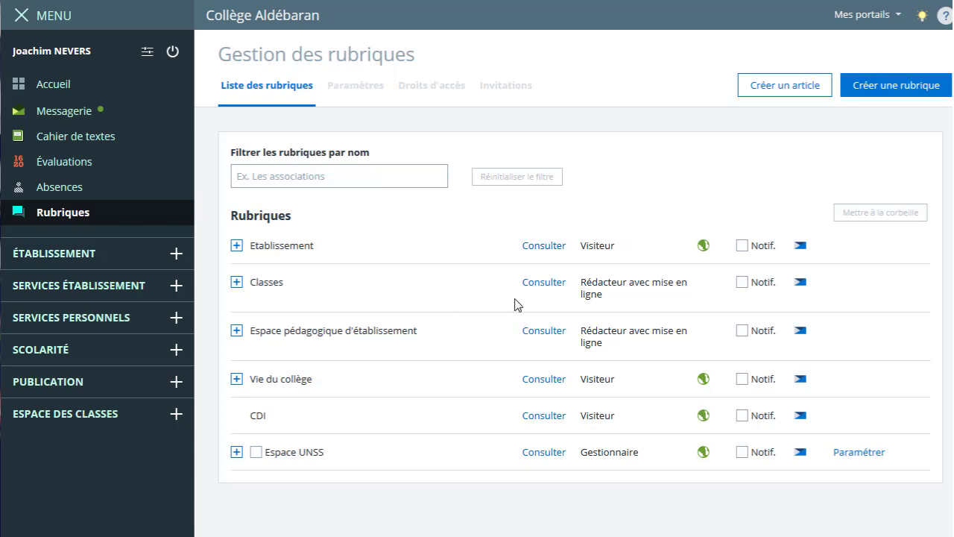
{"action": "left_click", "coordinate": [236, 284]}
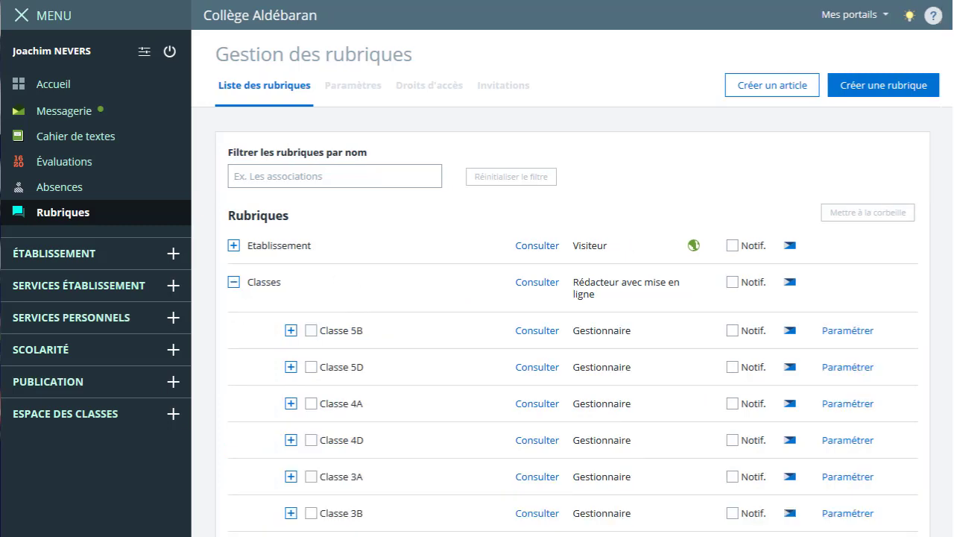
{"action": "left_click_drag", "start_coordinate": [949, 229], "coordinate": [948, 311]}
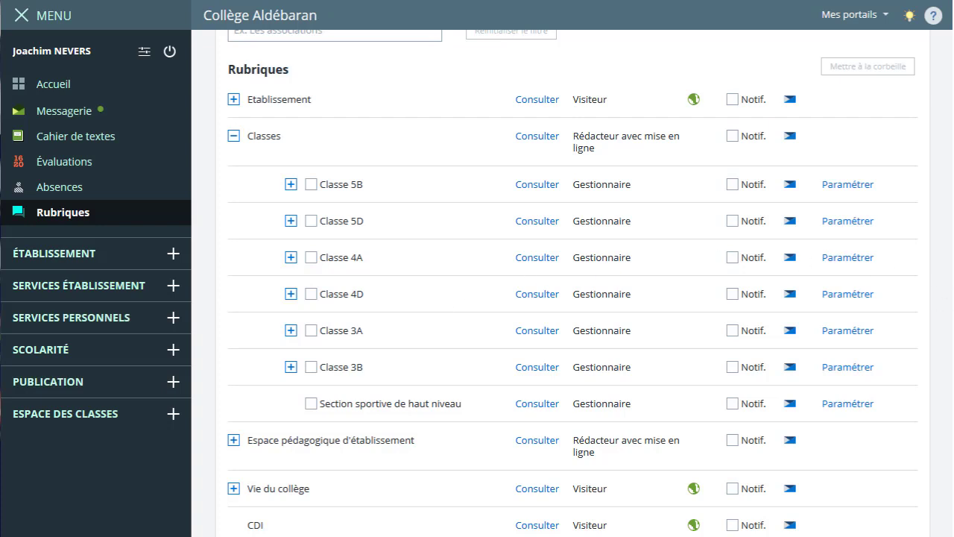
{"action": "scroll", "coordinate": [939, 132], "scroll_direction": "up", "scroll_amount": 3}
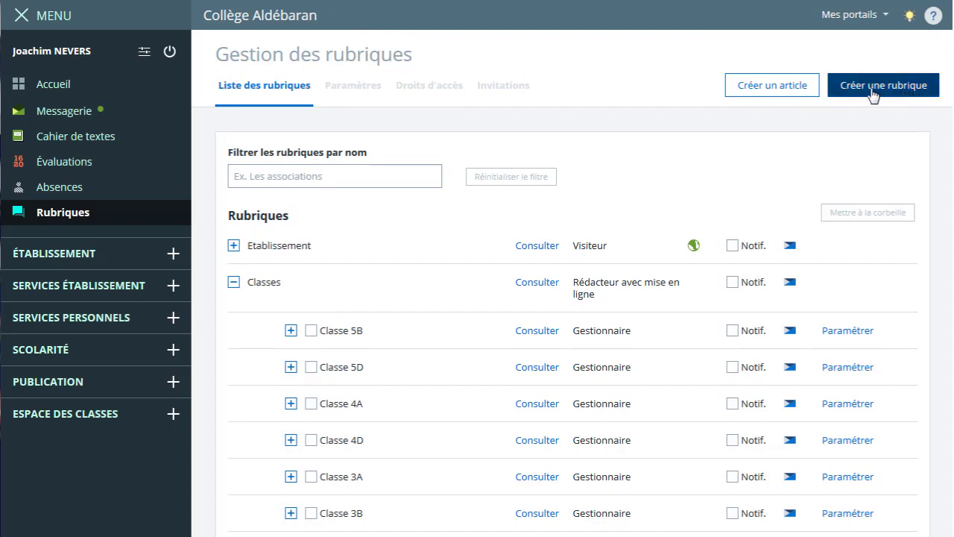
Step: Create a new rubric titled "Histoire géographie" with Classe 3B as its parent rubric
{"action": "left_click", "coordinate": [878, 94]}
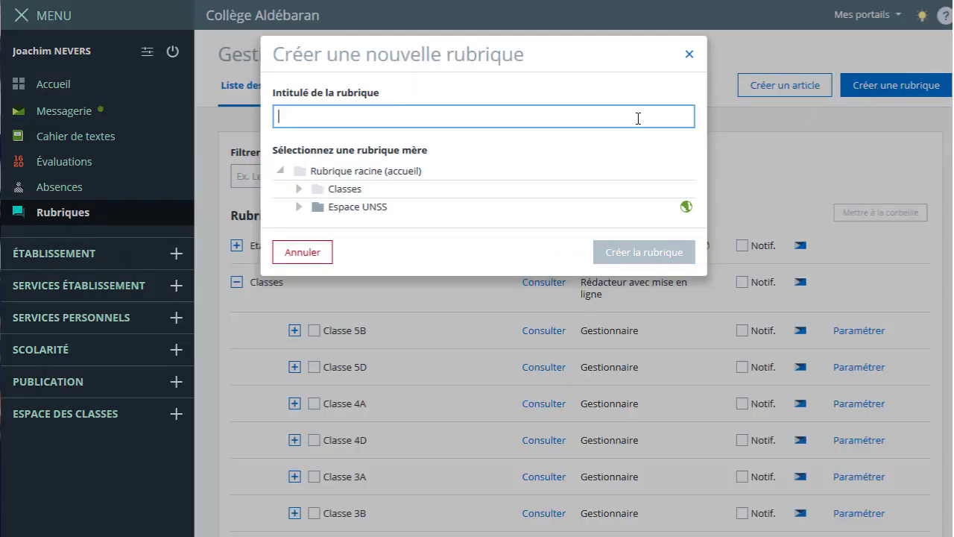
{"action": "type", "text": "Histoire géographie"}
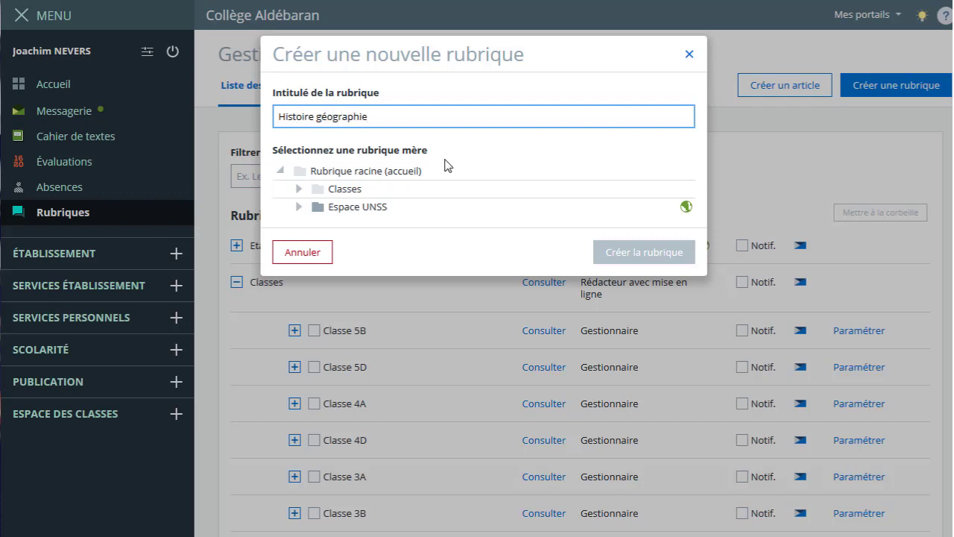
{"action": "left_click", "coordinate": [298, 191]}
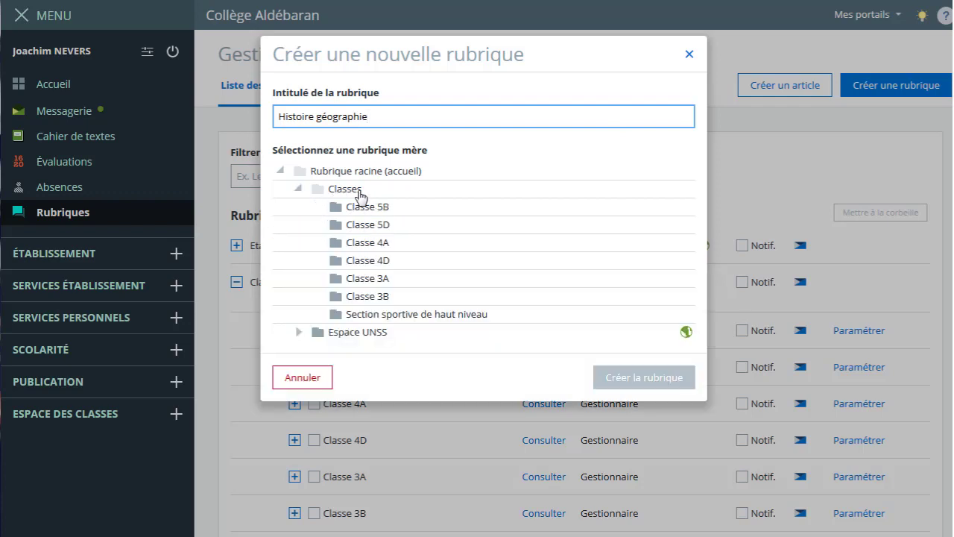
{"action": "left_click", "coordinate": [398, 298]}
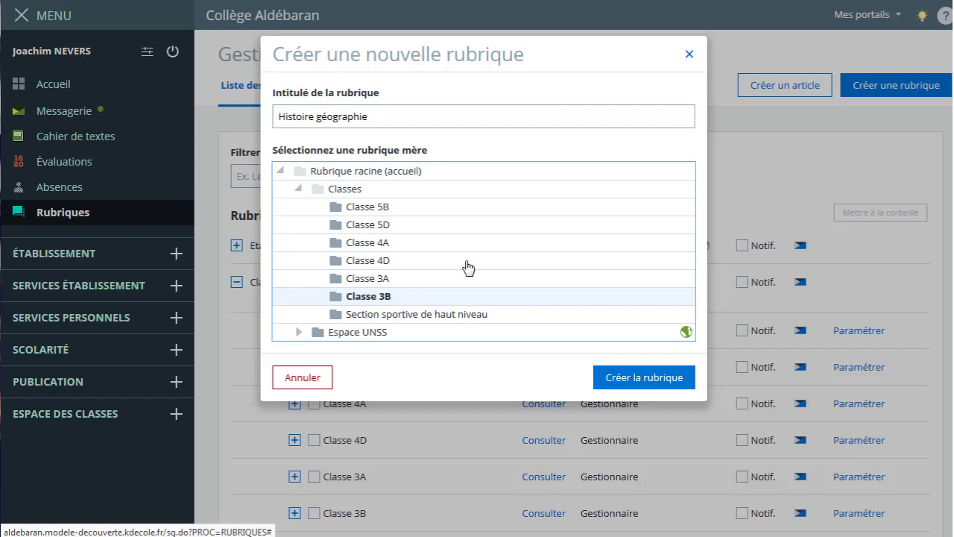
{"action": "left_click", "coordinate": [643, 378]}
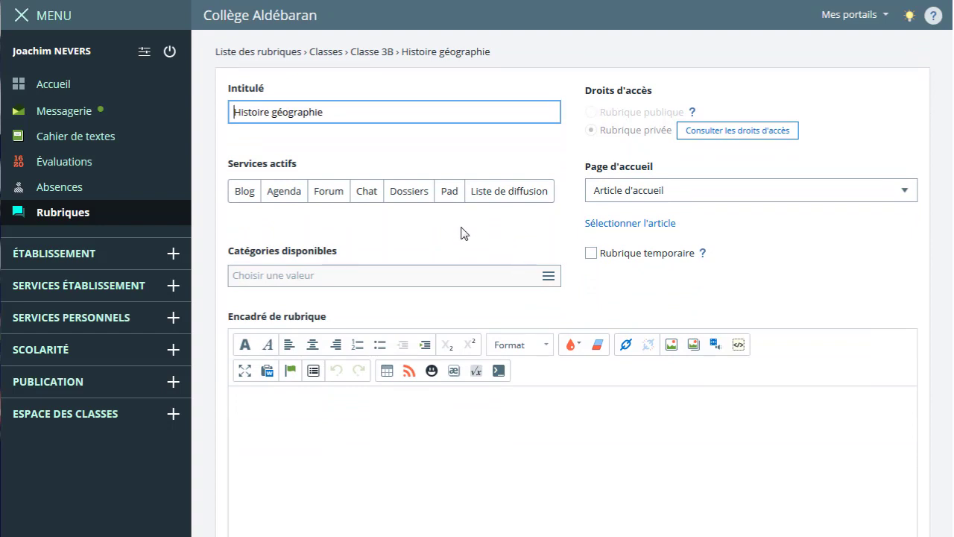
Step: Activate the Blog, Forum, Dossiers and Liste de diffusion services for the rubric and set its home page to Service Blog
{"action": "left_click", "coordinate": [285, 198]}
{"action": "left_click", "coordinate": [249, 197]}
{"action": "left_click", "coordinate": [245, 195]}
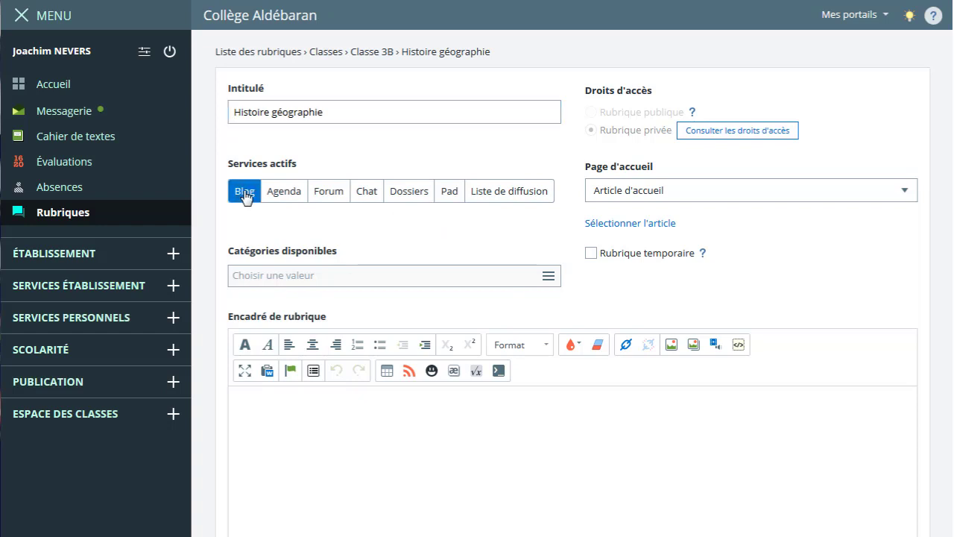
{"action": "left_click", "coordinate": [331, 203]}
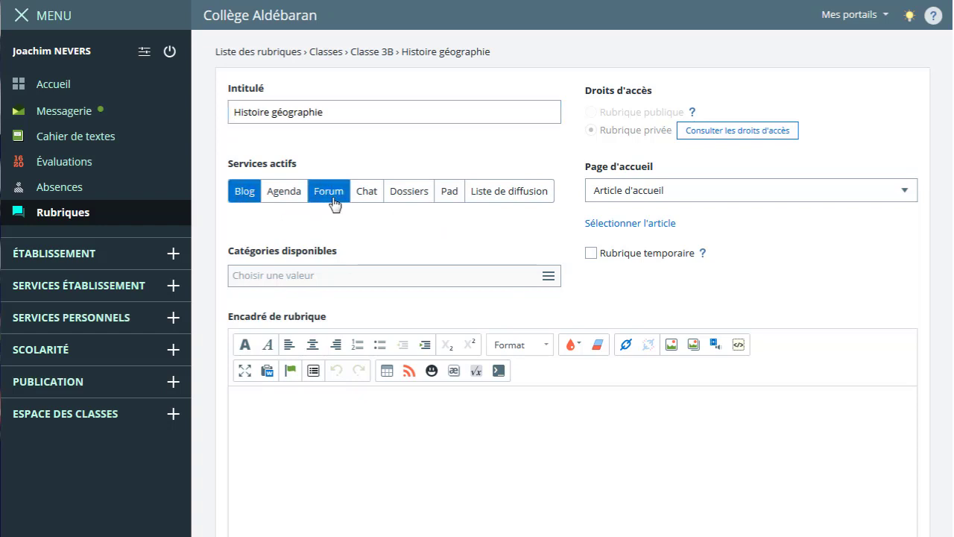
{"action": "left_click", "coordinate": [424, 195]}
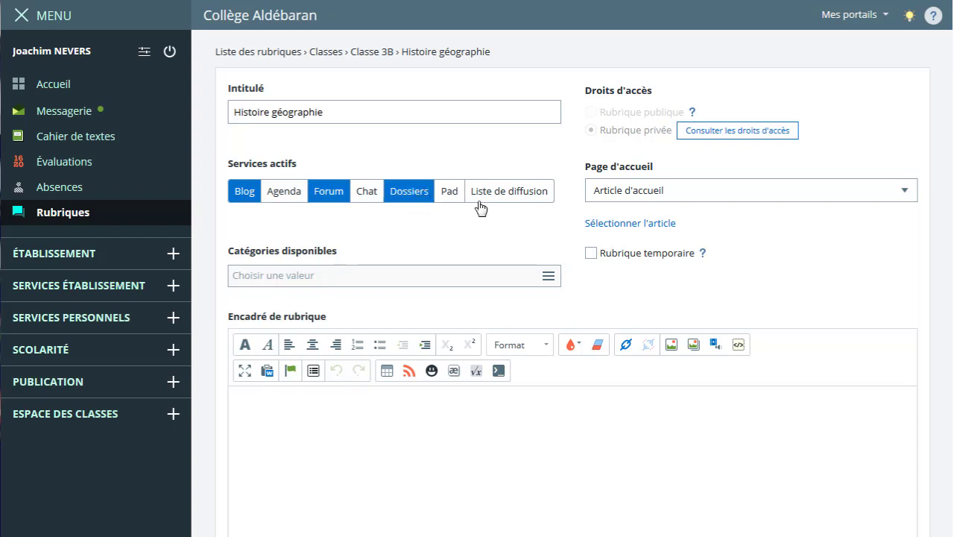
{"action": "left_click", "coordinate": [525, 199]}
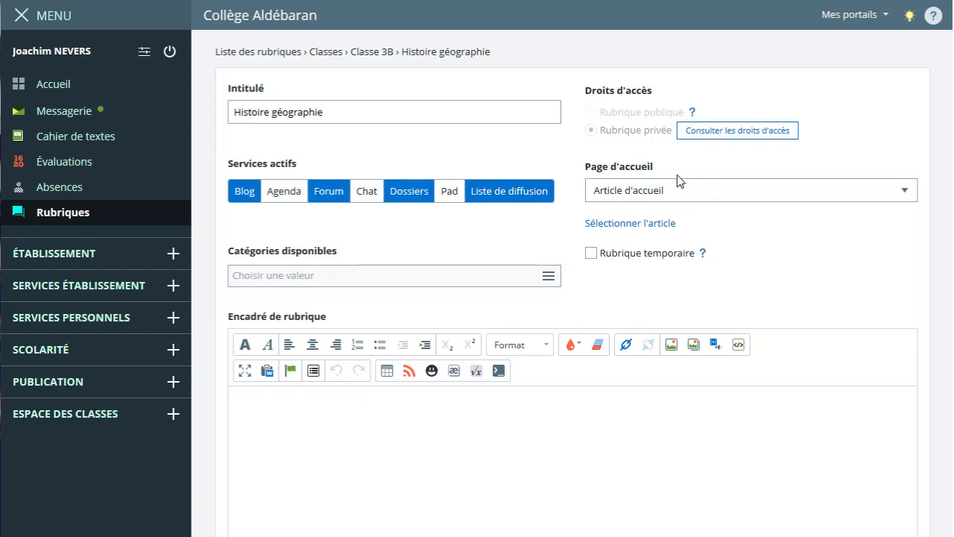
{"action": "left_click", "coordinate": [908, 192]}
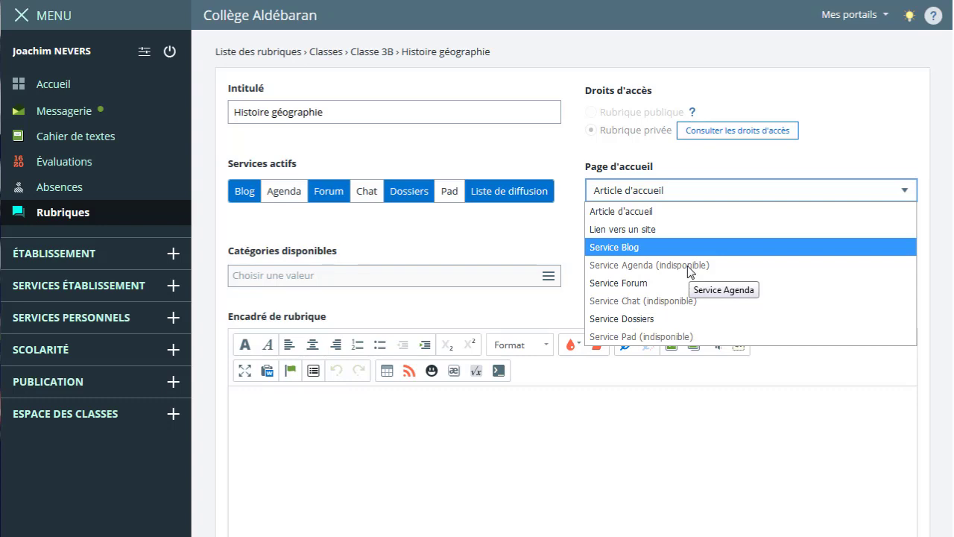
{"action": "left_click", "coordinate": [625, 247]}
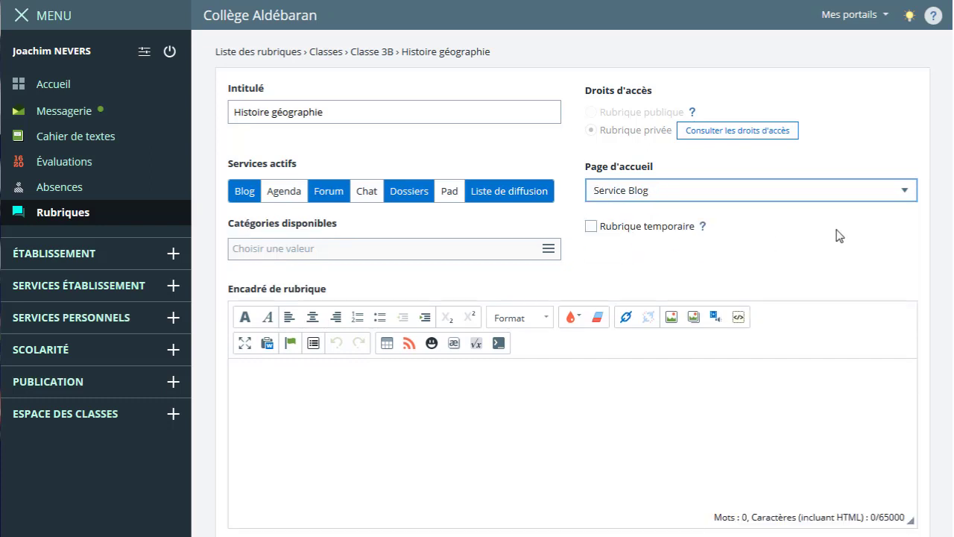
Step: Add the categories "histoire", "géographie", "vidéos" and "éducation civique" to the rubric
{"action": "left_click", "coordinate": [341, 251]}
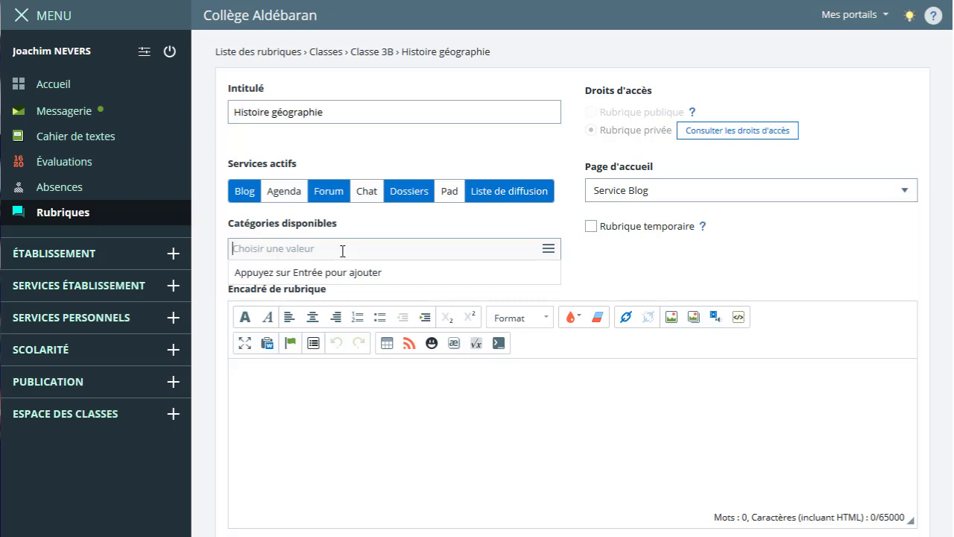
{"action": "type", "text": "histoire"}
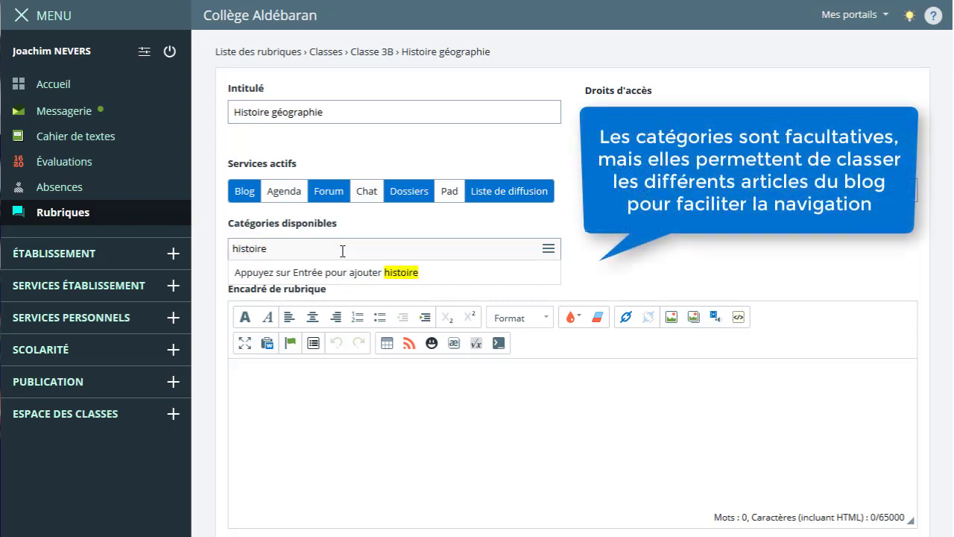
{"action": "key", "text": "Return"}
{"action": "type", "text": "géographie"}
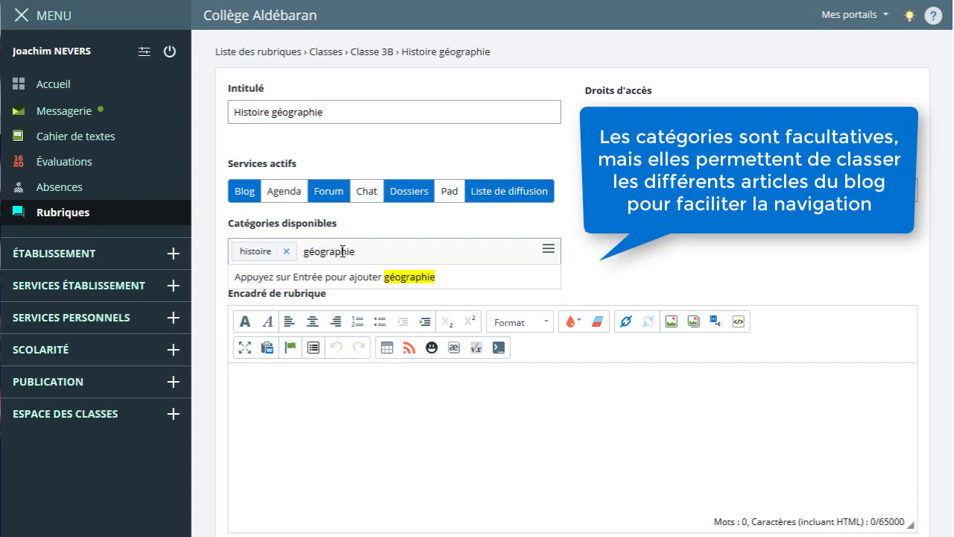
{"action": "key", "text": "Return"}
{"action": "type", "text": "vidéos"}
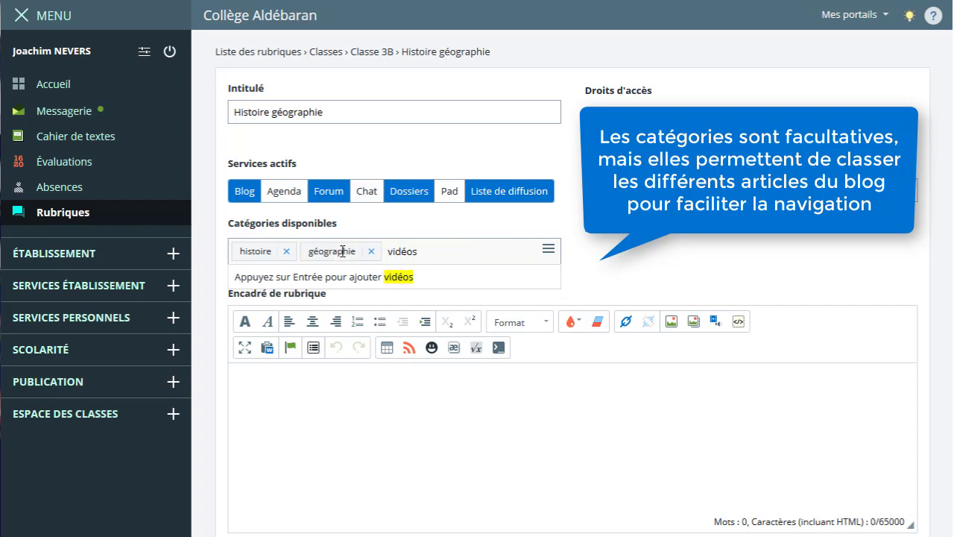
{"action": "key", "text": "Return"}
{"action": "type", "text": "éducation"}
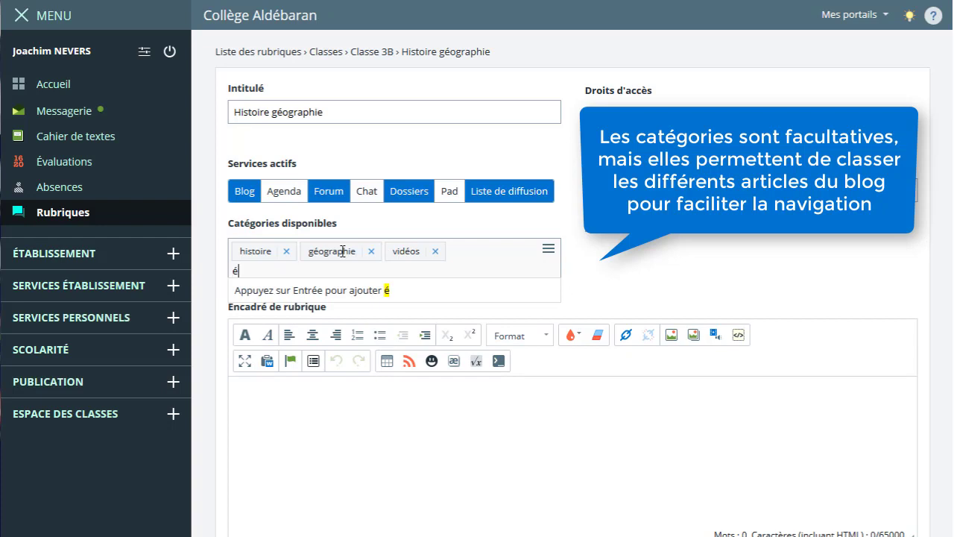
{"action": "type", "text": " civique"}
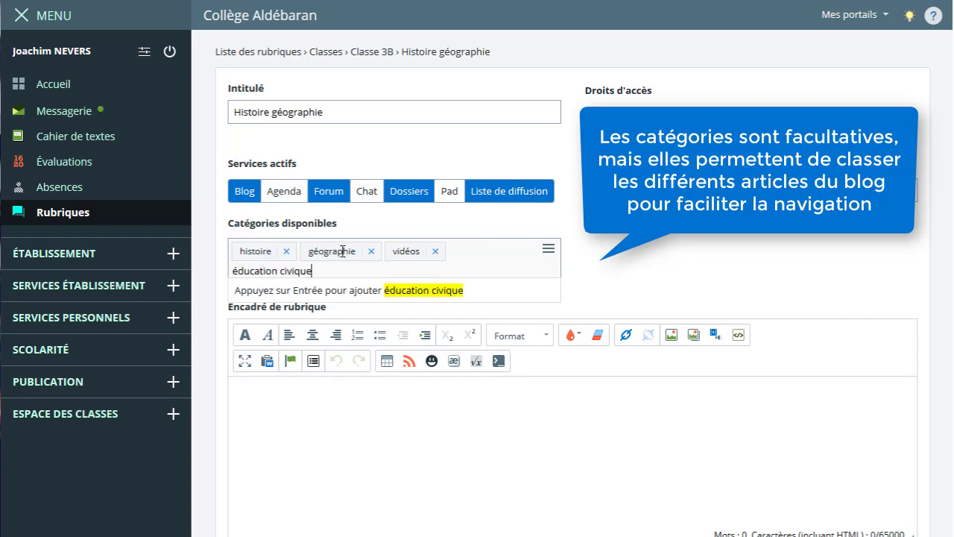
{"action": "key", "text": "Return"}
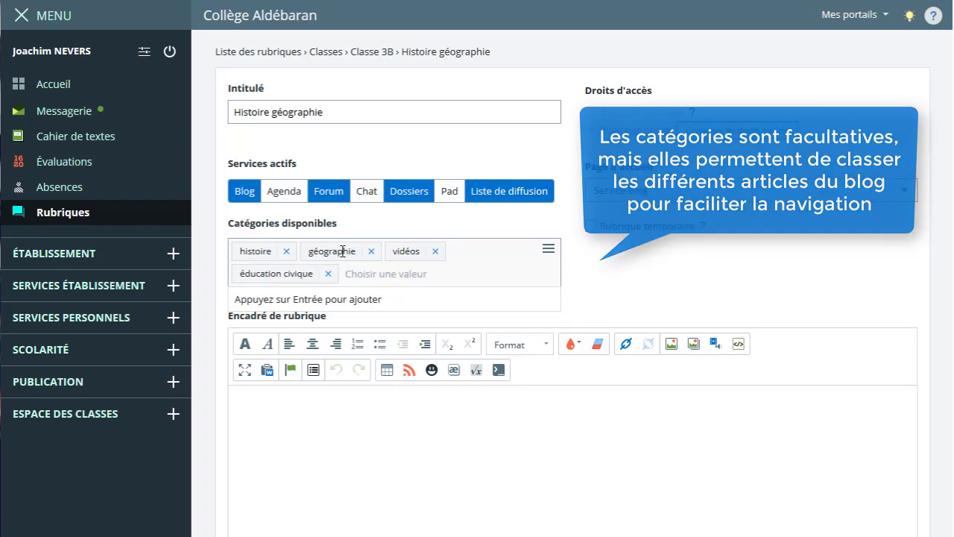
Step: Insert the image globus-map-finger-earth-159857.jpeg into the Encadré de rubrique with its alignment set to Milieu
{"action": "left_click", "coordinate": [405, 408]}
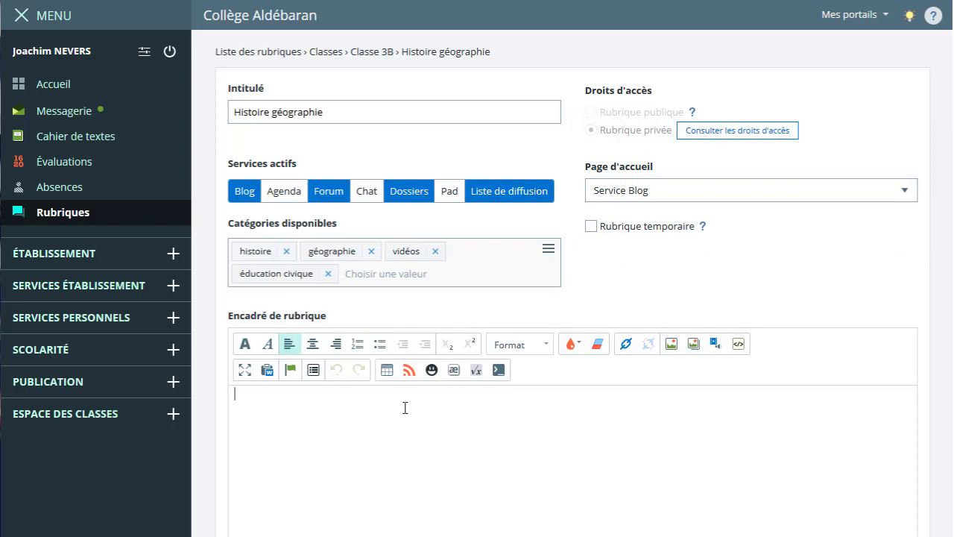
{"action": "scroll", "coordinate": [405, 408], "scroll_direction": "down", "scroll_amount": 2}
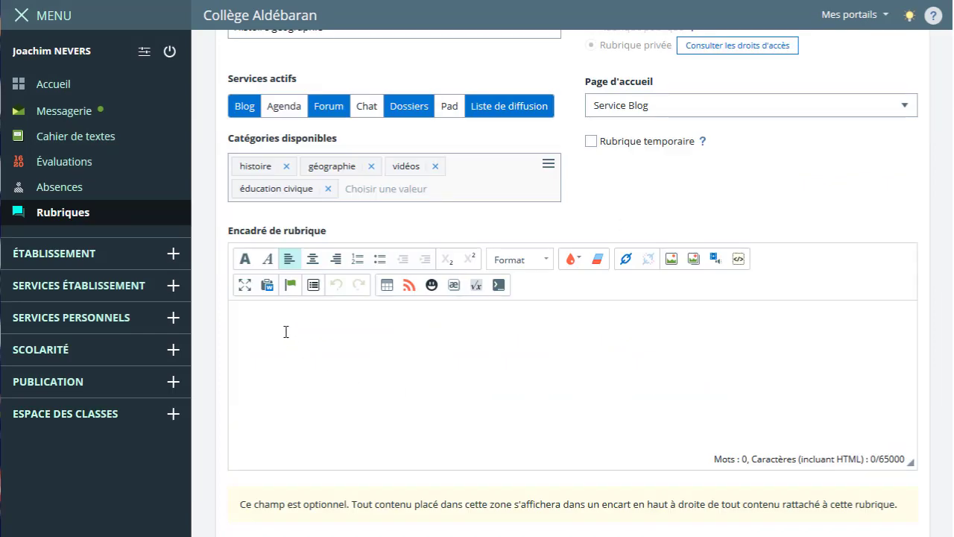
{"action": "left_click", "coordinate": [279, 317]}
{"action": "left_click", "coordinate": [673, 259]}
{"action": "left_click", "coordinate": [343, 215]}
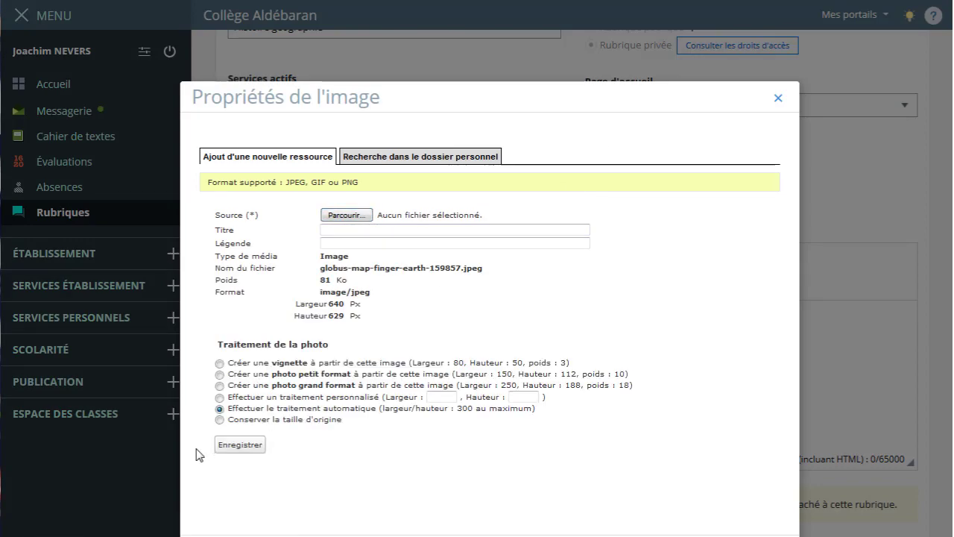
{"action": "left_click", "coordinate": [249, 450]}
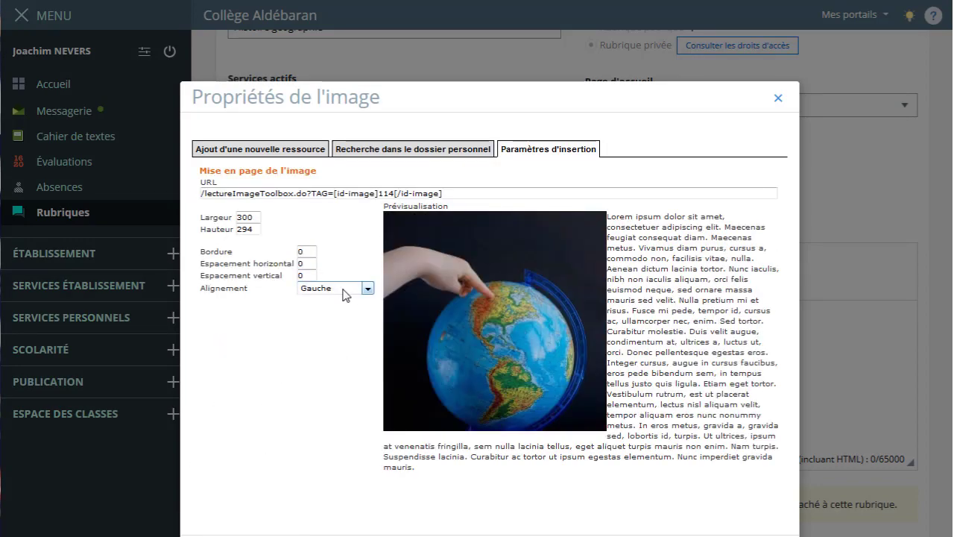
{"action": "left_click", "coordinate": [367, 287]}
{"action": "left_click", "coordinate": [326, 412]}
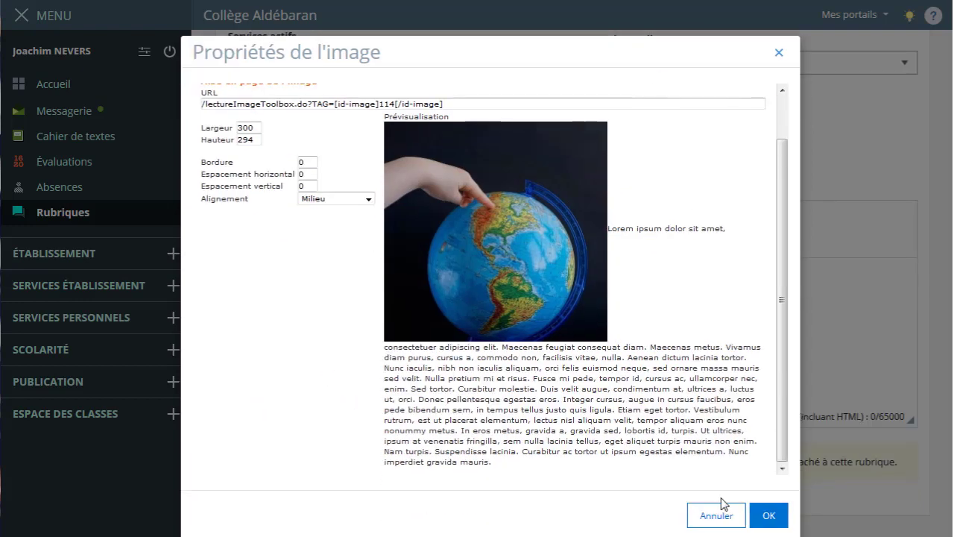
{"action": "left_click", "coordinate": [768, 521]}
Step: Centre the globe image in the Encadré de rubrique and add the caption "Espace de la 3B" beneath it
{"action": "left_click", "coordinate": [361, 355]}
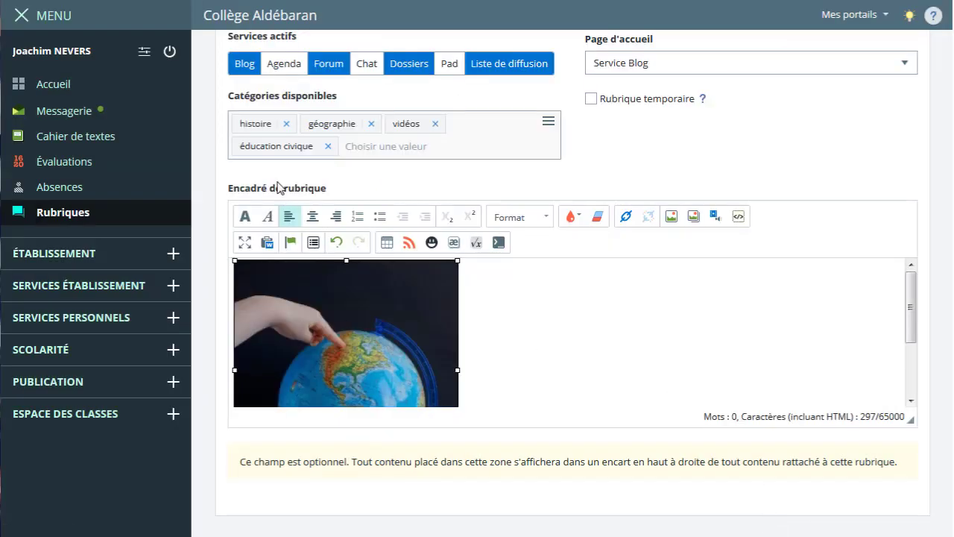
{"action": "left_click", "coordinate": [312, 216]}
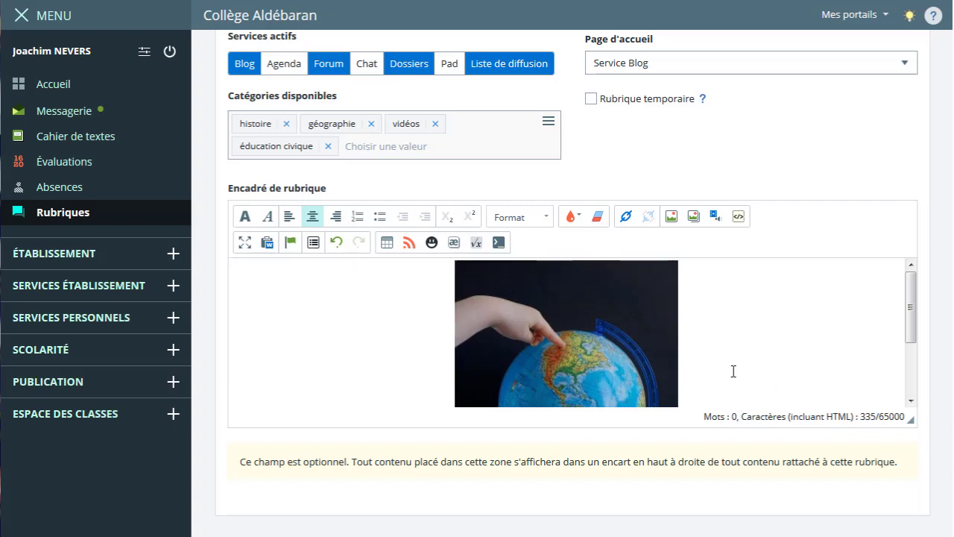
{"action": "left_click", "coordinate": [734, 370]}
{"action": "key", "text": "Return"}
{"action": "type", "text": "Espace"}
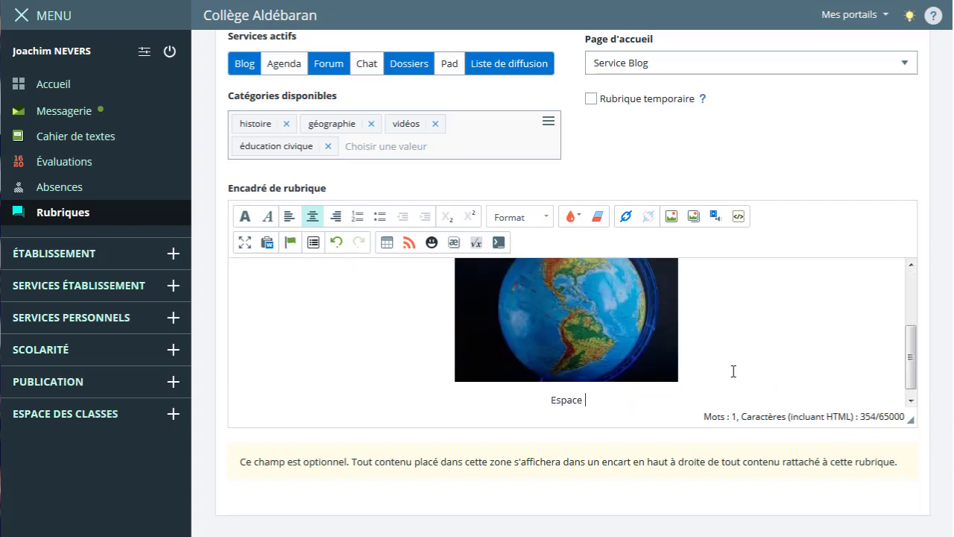
{"action": "type", "text": " de la 3B"}
Step: Make the caption "Espace de la 3B" beneath the globe image bold
{"action": "left_click_drag", "start_coordinate": [606, 400], "coordinate": [524, 400]}
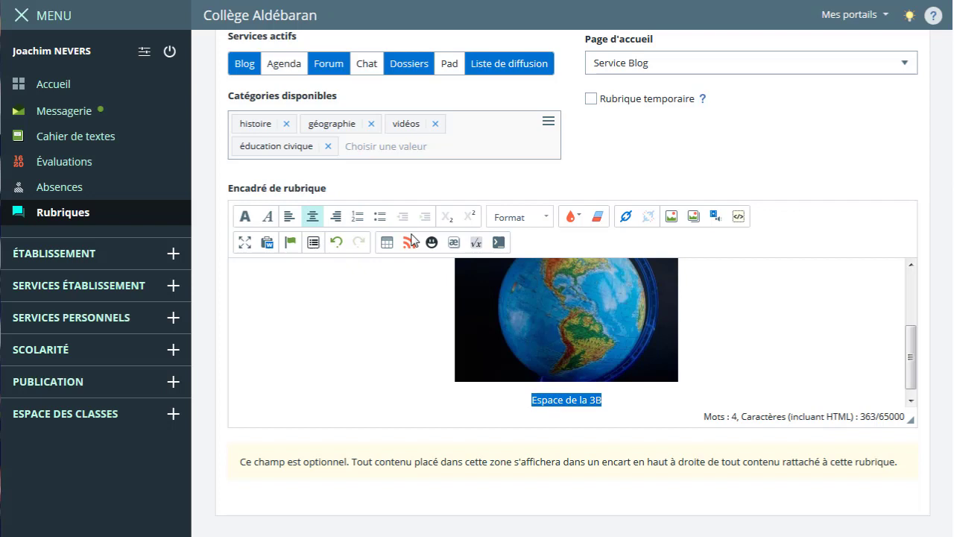
{"action": "left_click", "coordinate": [248, 215]}
{"action": "left_click", "coordinate": [712, 394]}
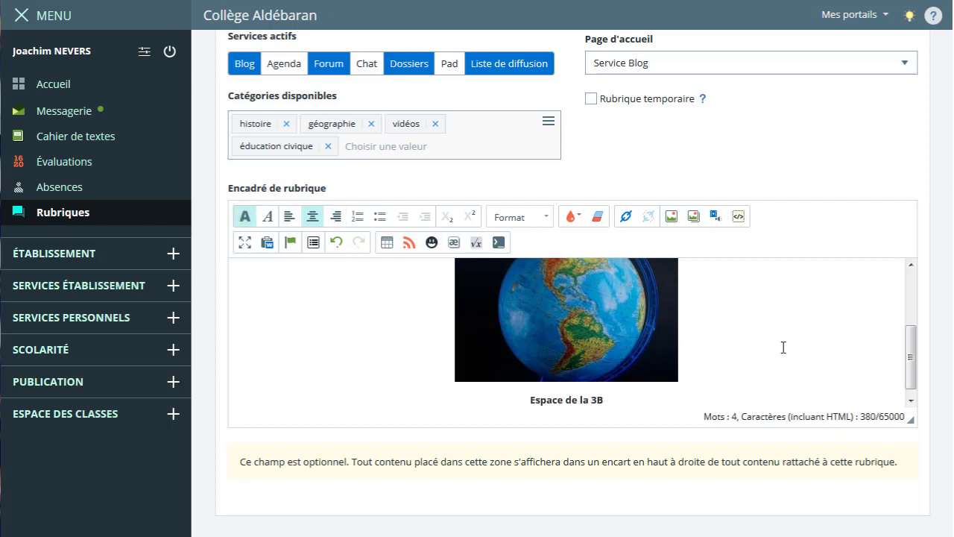
Step: Consult the access rights of the Histoire géographie rubric to review the role assigned to each profile
{"action": "scroll", "coordinate": [573, 279], "scroll_direction": "up", "scroll_amount": 3}
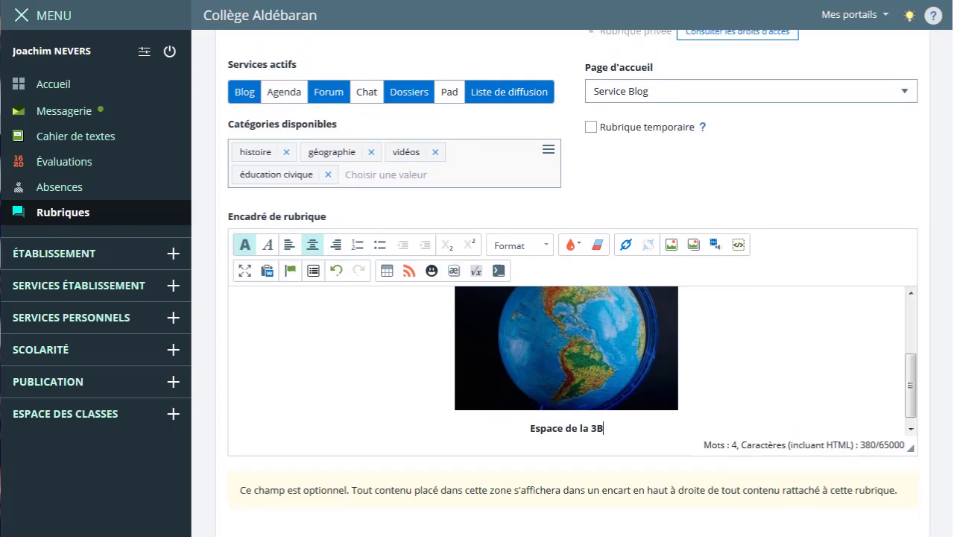
{"action": "scroll", "coordinate": [572, 280], "scroll_direction": "up", "scroll_amount": 4}
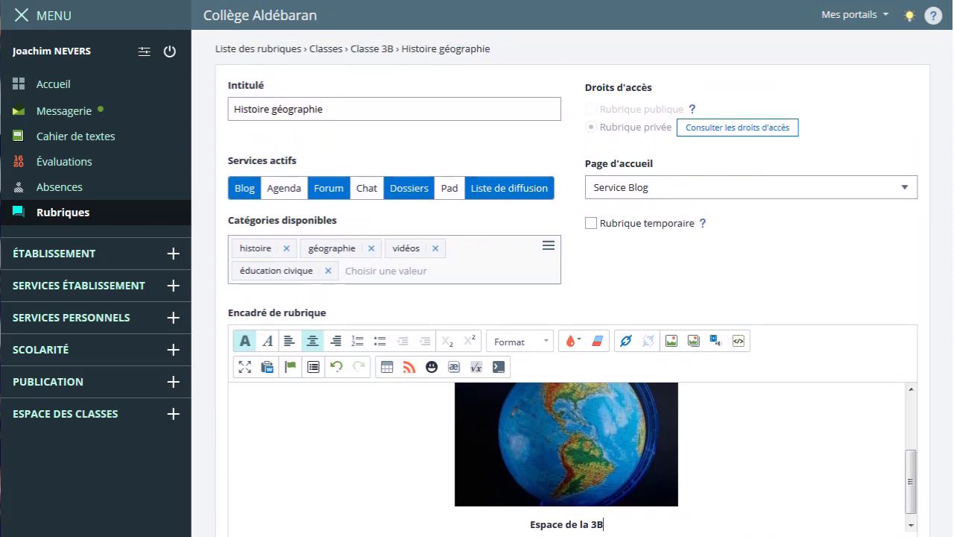
{"action": "scroll", "coordinate": [904, 252], "scroll_direction": "up", "scroll_amount": 1}
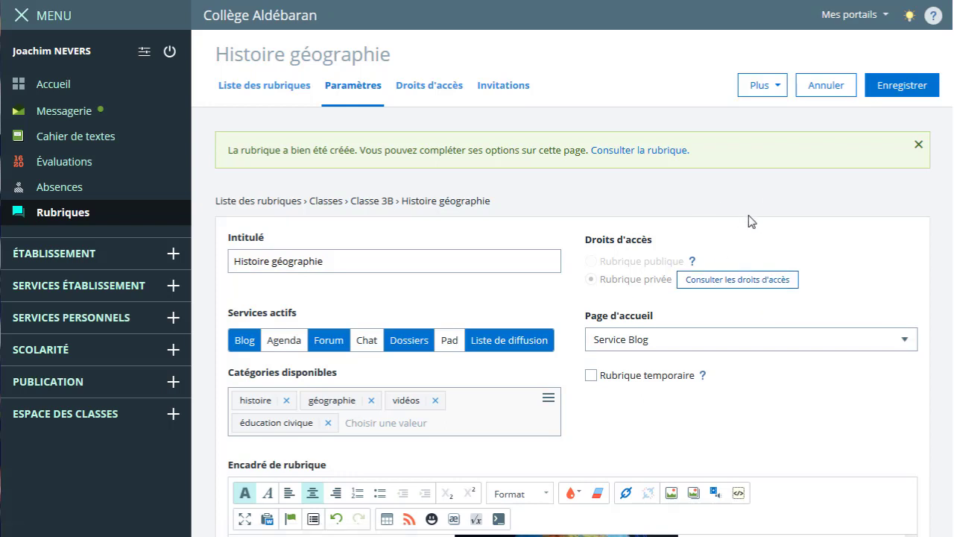
{"action": "left_click", "coordinate": [759, 293]}
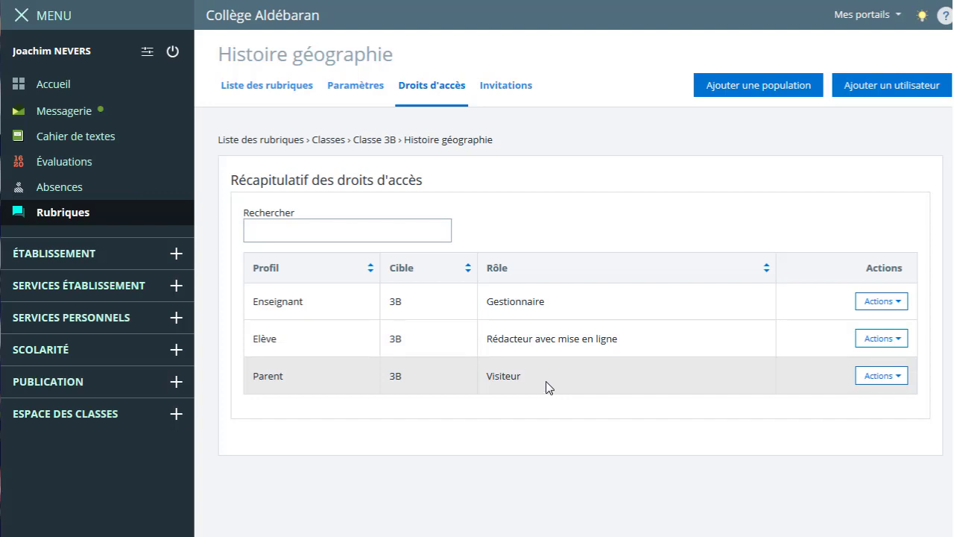
Step: Return to the Histoire géographie rubric's settings, save them and open the rubric for viewing
{"action": "left_click", "coordinate": [356, 90]}
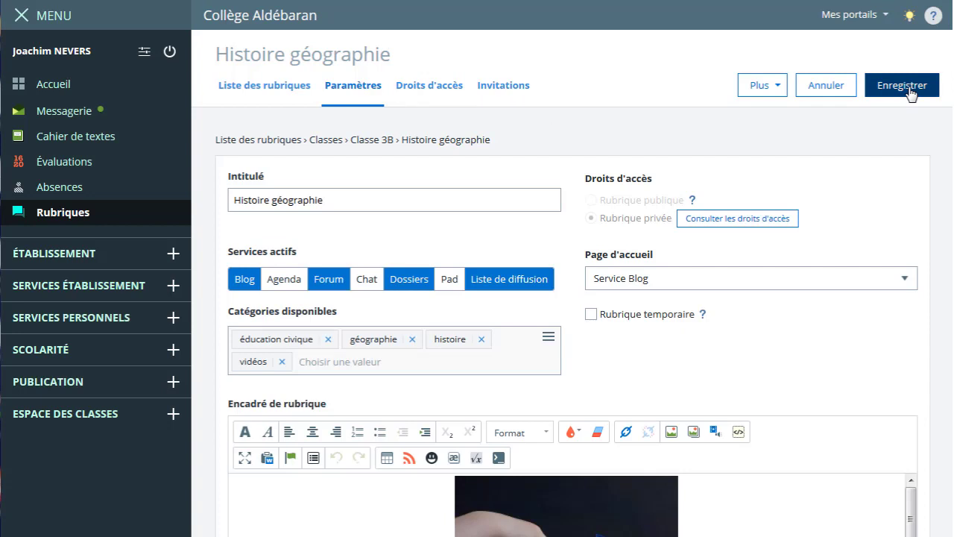
{"action": "left_click", "coordinate": [906, 86]}
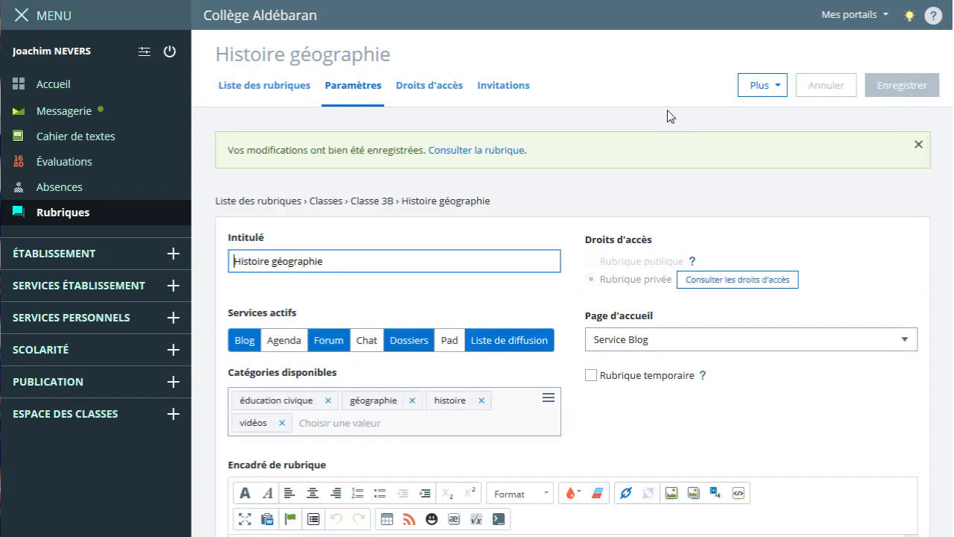
{"action": "left_click", "coordinate": [493, 150]}
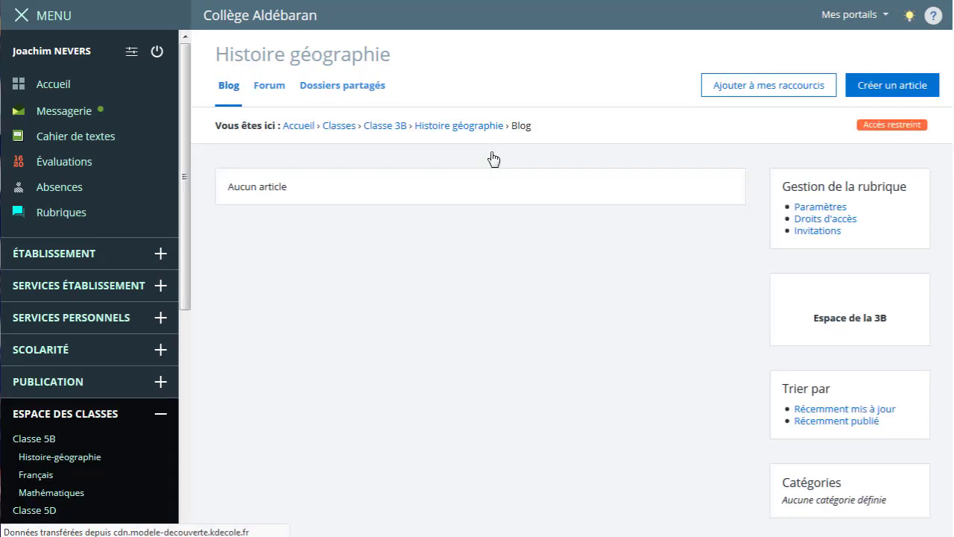